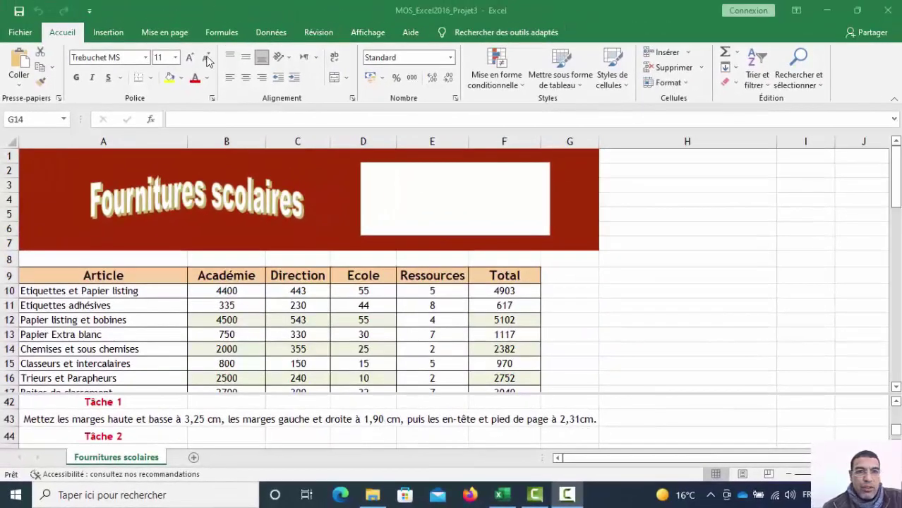
Open Marges personnalisées from the Mise en page tab to show the current margin values
click(165, 36)
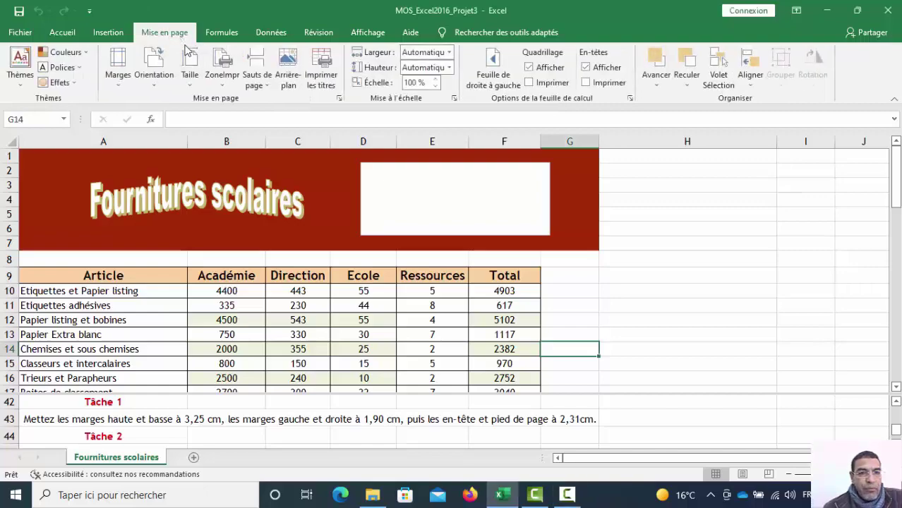
click(690, 242)
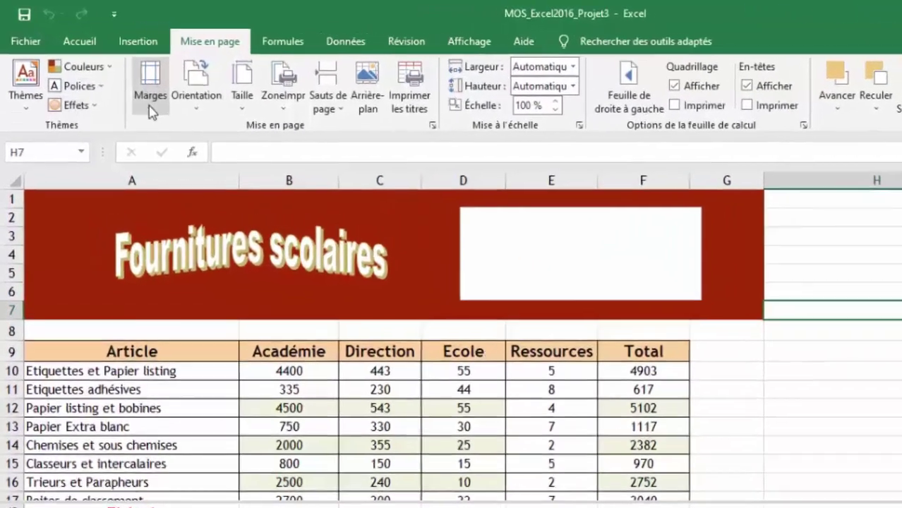
click(117, 86)
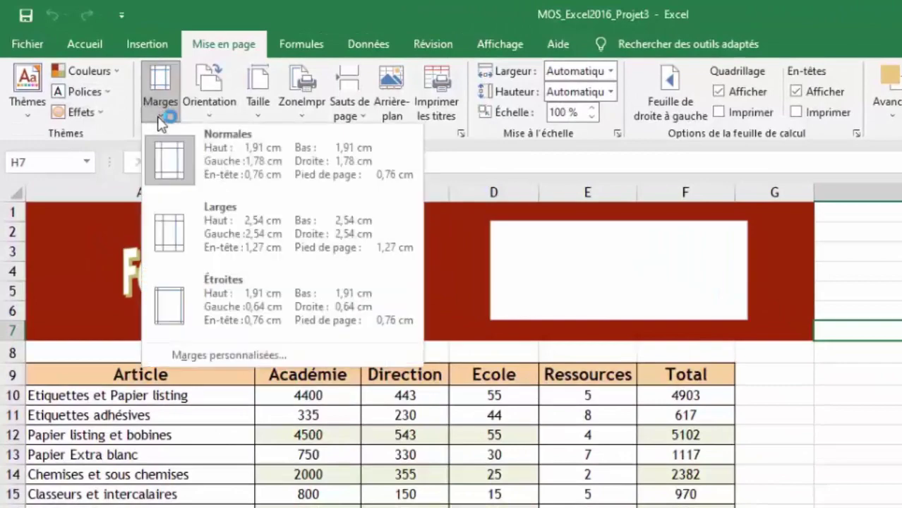
click(226, 354)
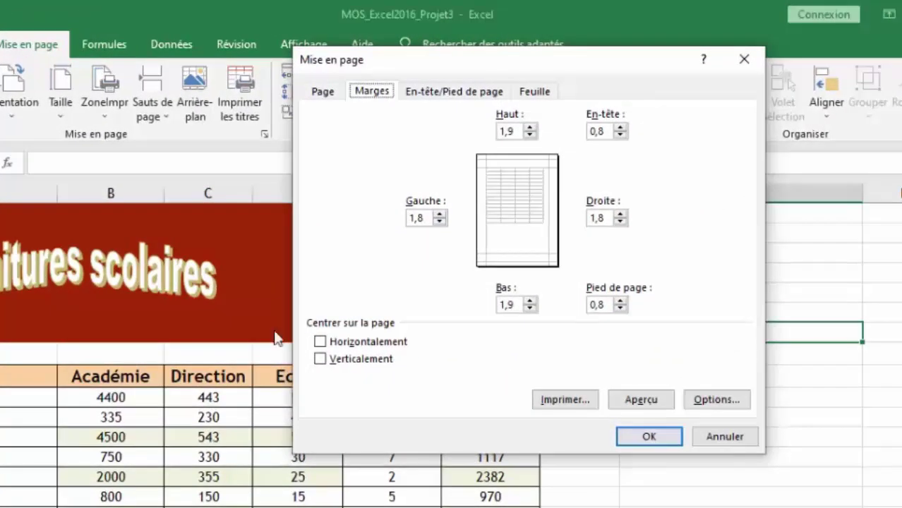
Set the top margin to 3,25 and copy that value into the bottom margin
click(528, 128)
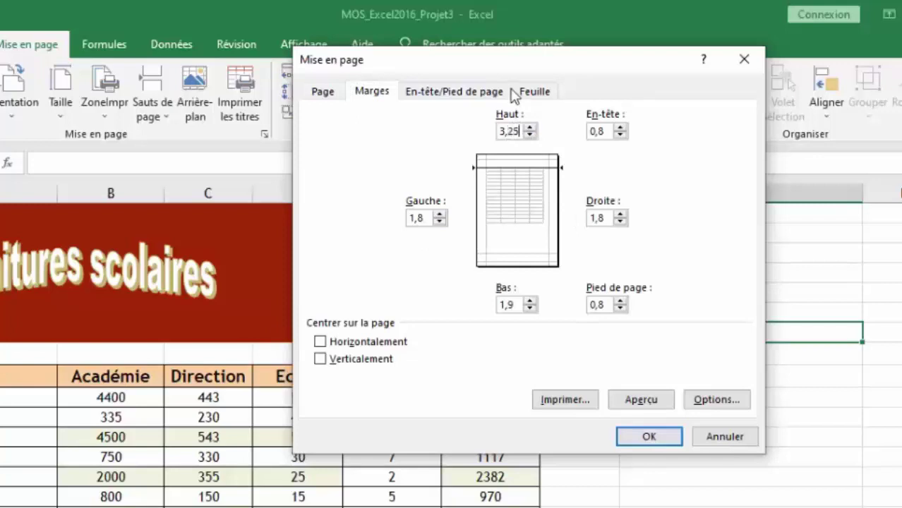
double_click(516, 131)
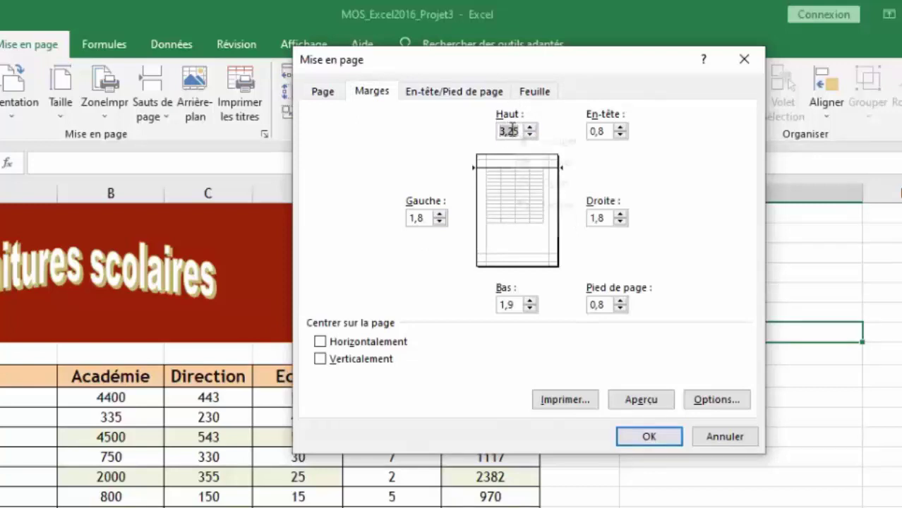
right_click(517, 130)
click(547, 164)
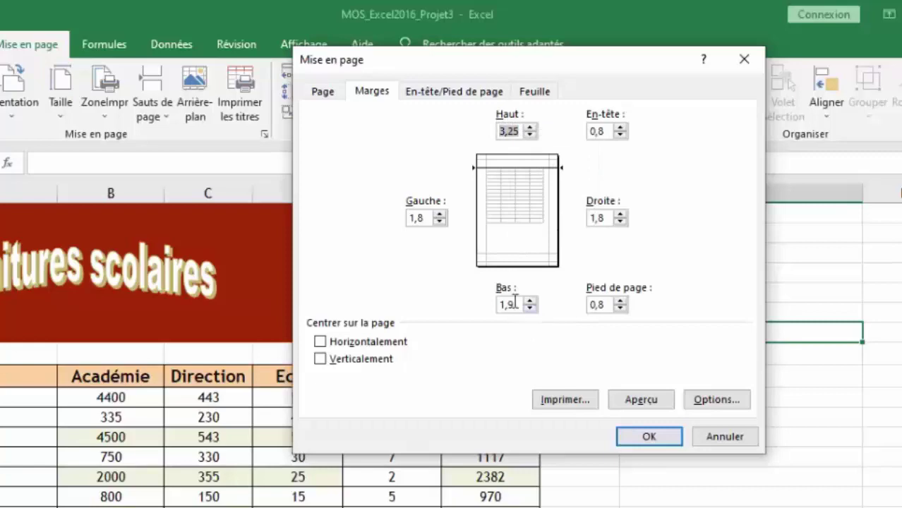
double_click(508, 304)
right_click(507, 303)
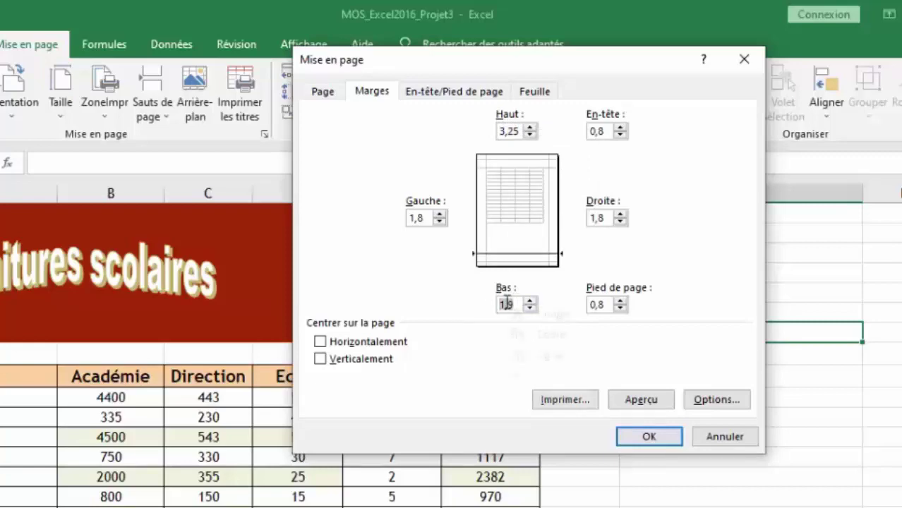
click(540, 354)
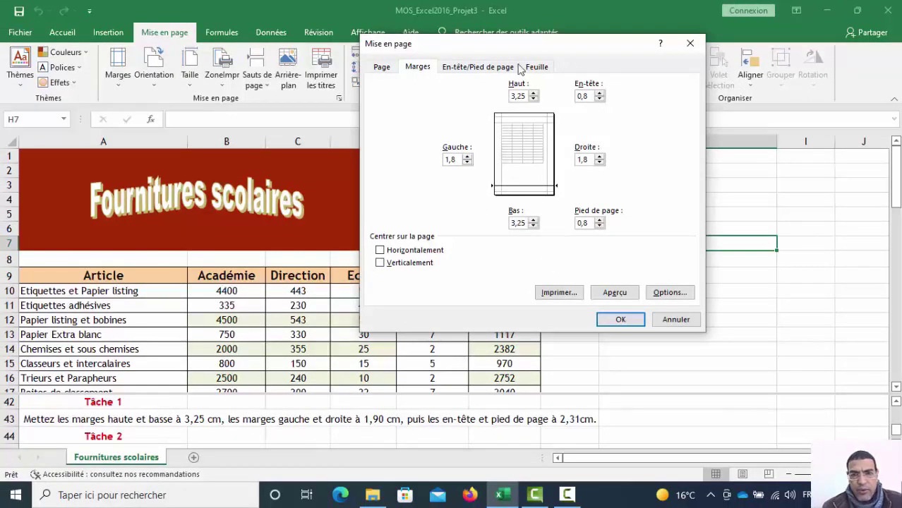
Set the left and right margins to 1,9
click(466, 157)
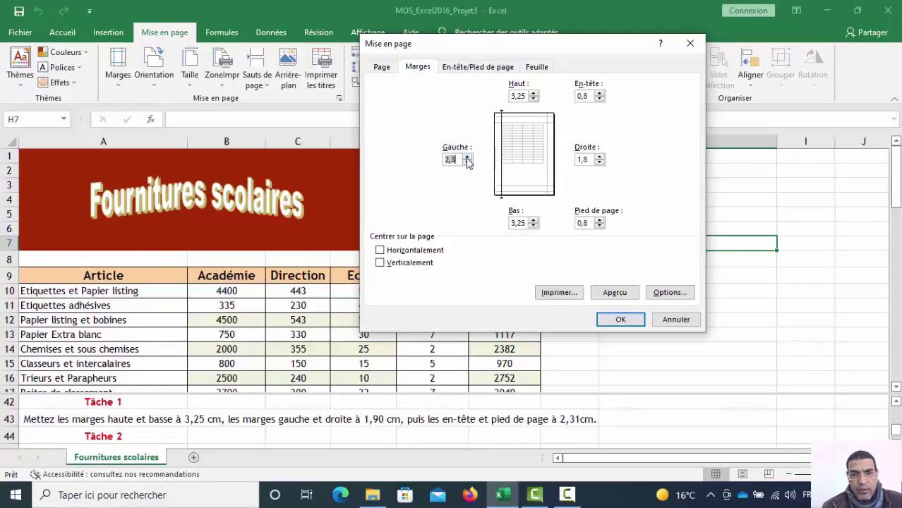
double_click(452, 157)
text(1,9)
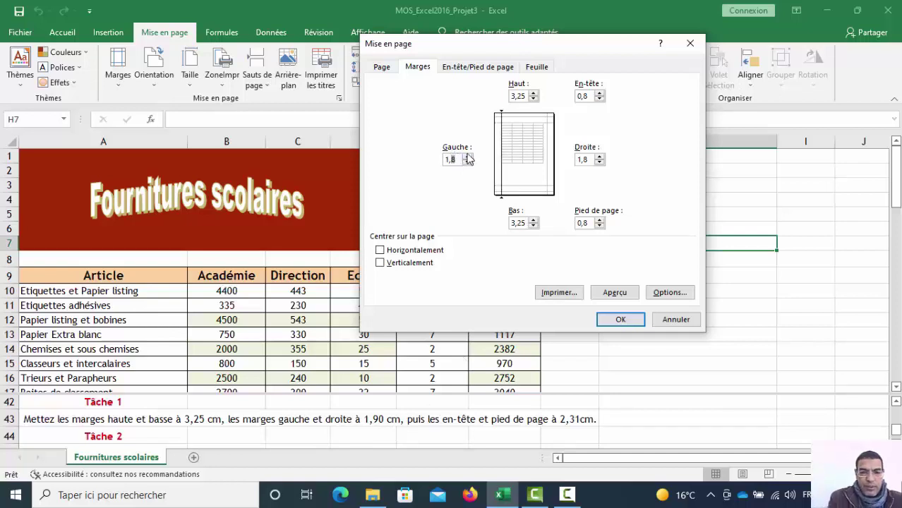
double_click(584, 160)
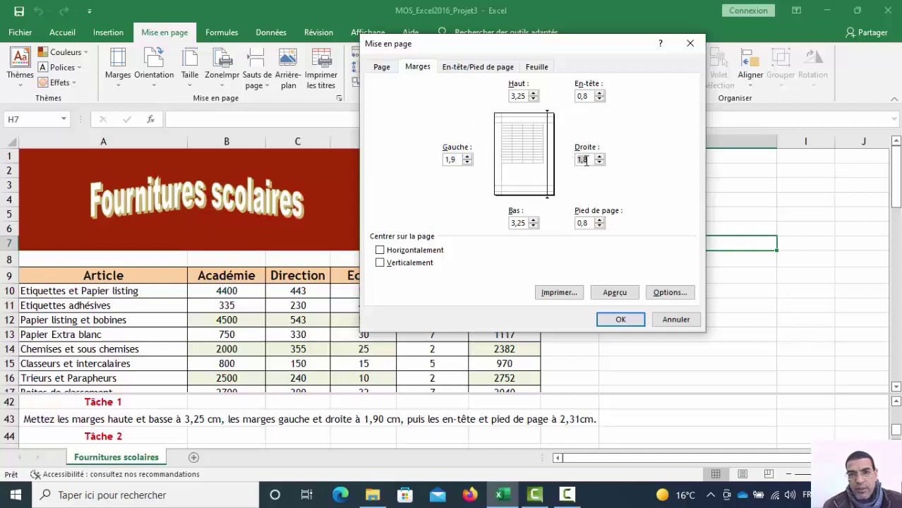
text(1,9)
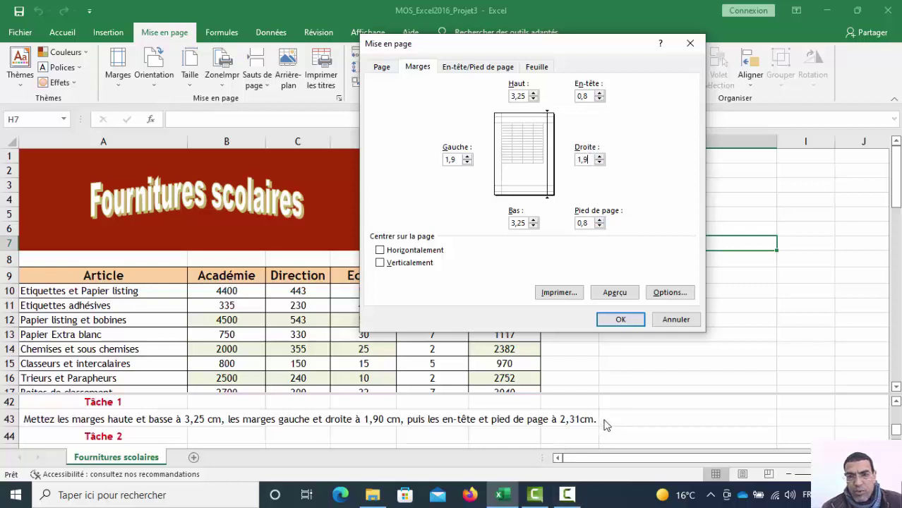
Set the header margin to 2,31 and paste the same value into the footer margin
click(599, 94)
click(587, 97)
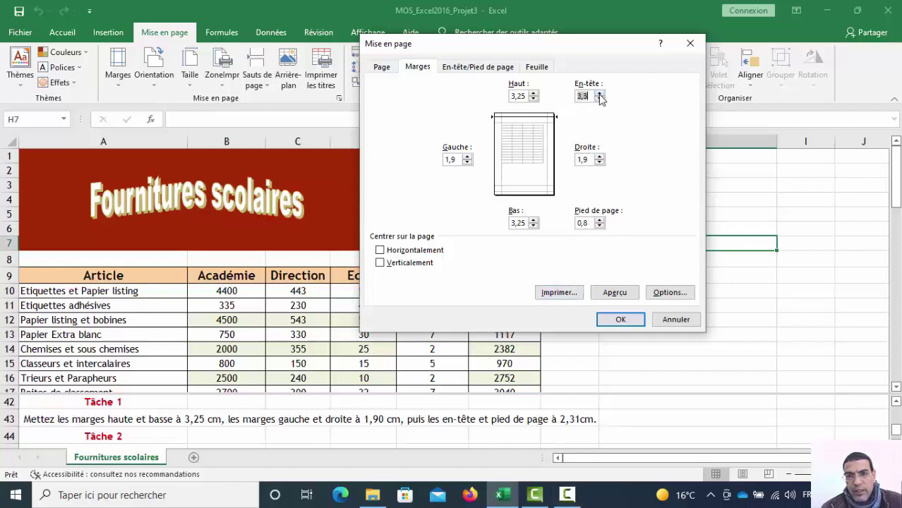
text(1)
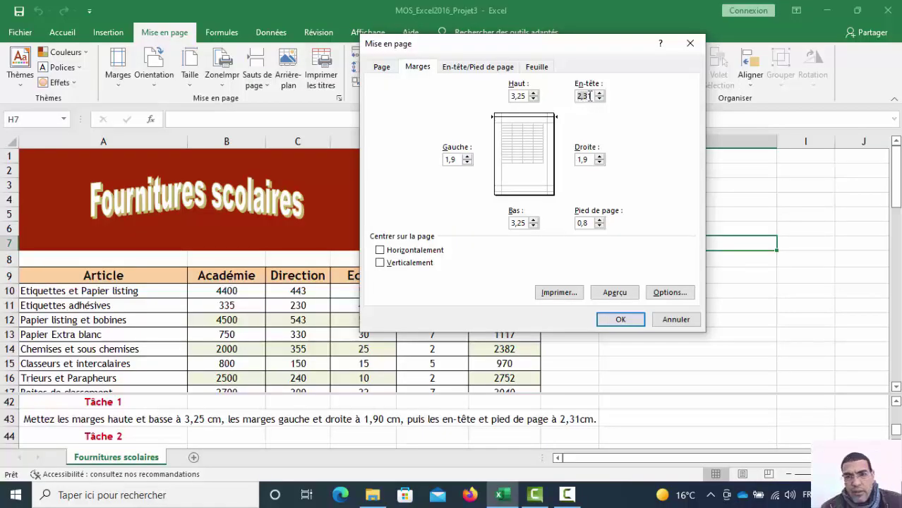
double_click(589, 97)
right_click(588, 97)
click(615, 116)
double_click(582, 223)
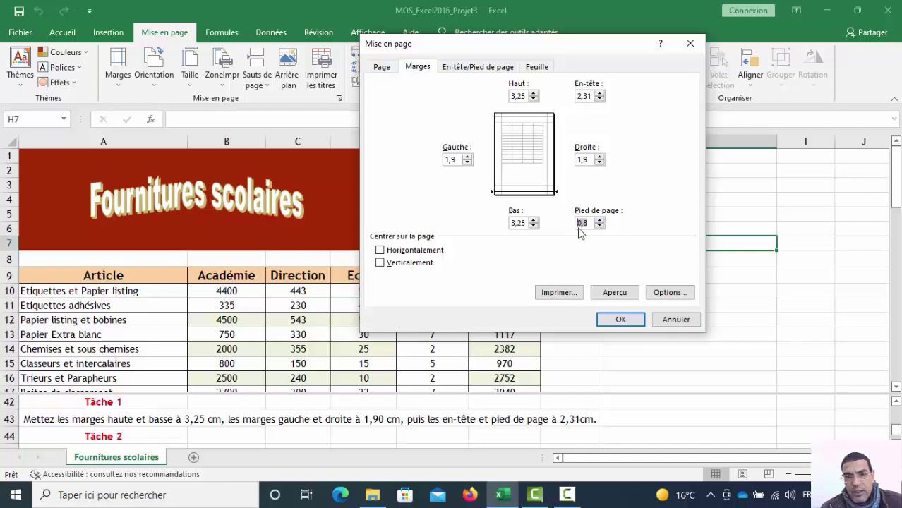
right_click(585, 224)
click(615, 262)
Apply the new margins with OK and scroll down the supplies table
click(621, 319)
scroll(269, 411, down, 1)
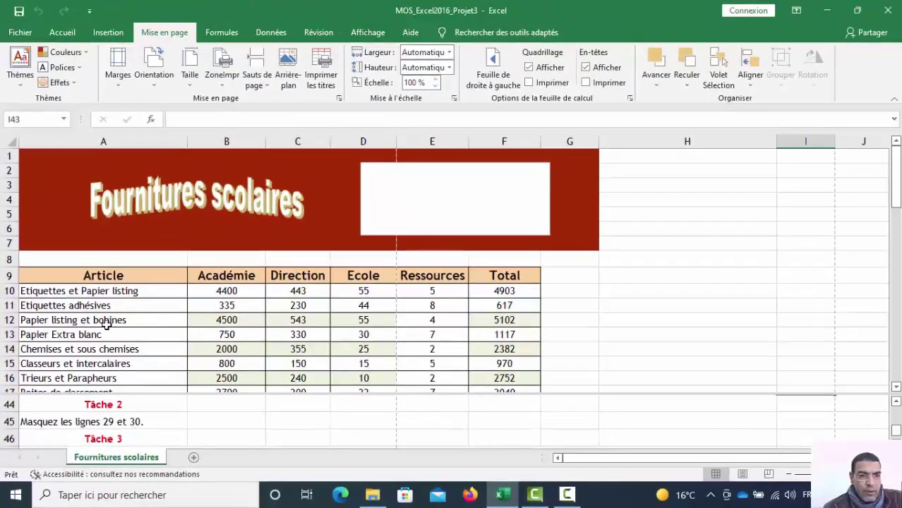
click(689, 293)
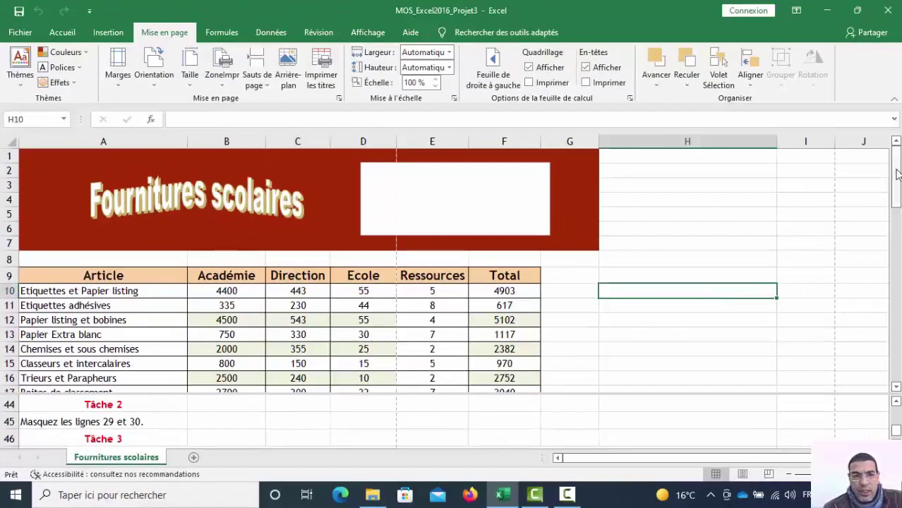
drag(898, 174, 898, 258)
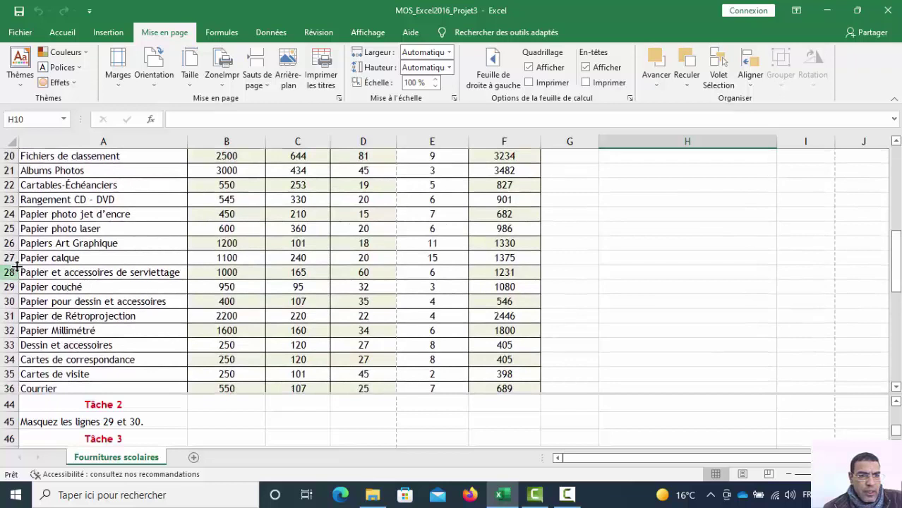
Hide rows 29 and 30 with Masquer
drag(9, 287, 7, 301)
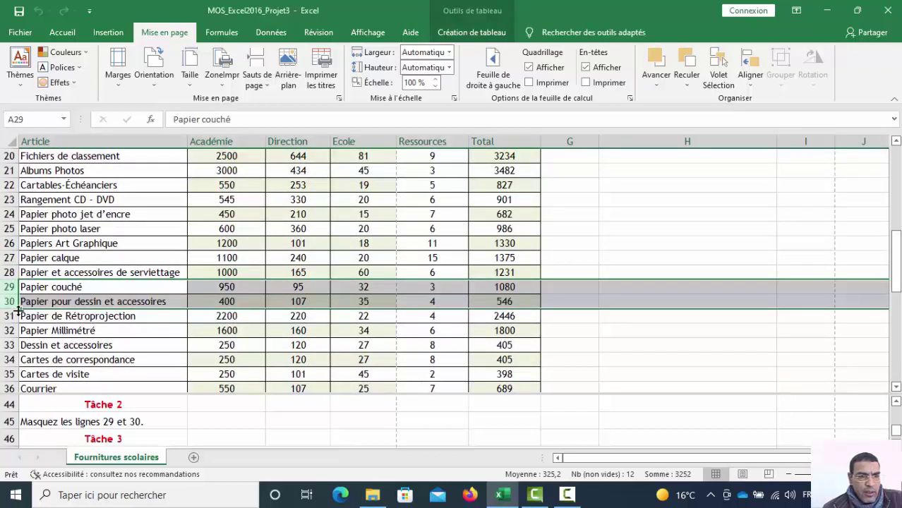
right_click(8, 287)
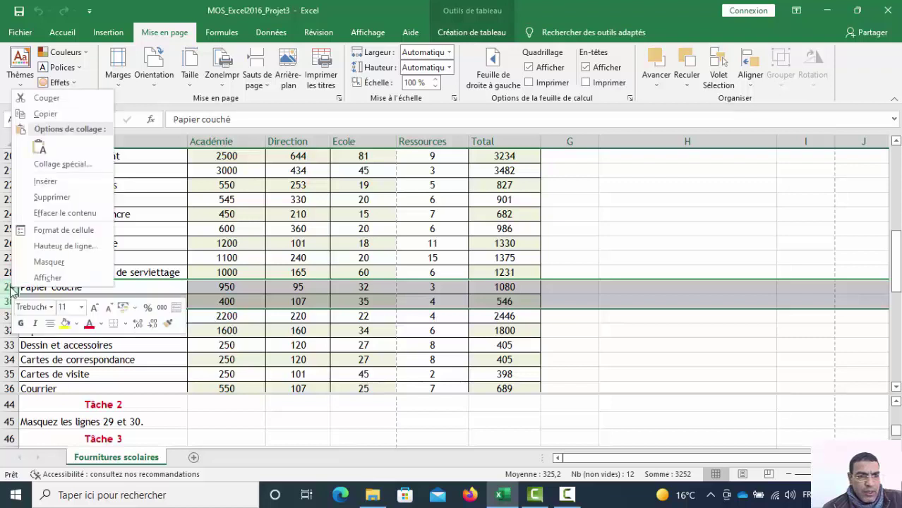
click(46, 261)
click(646, 362)
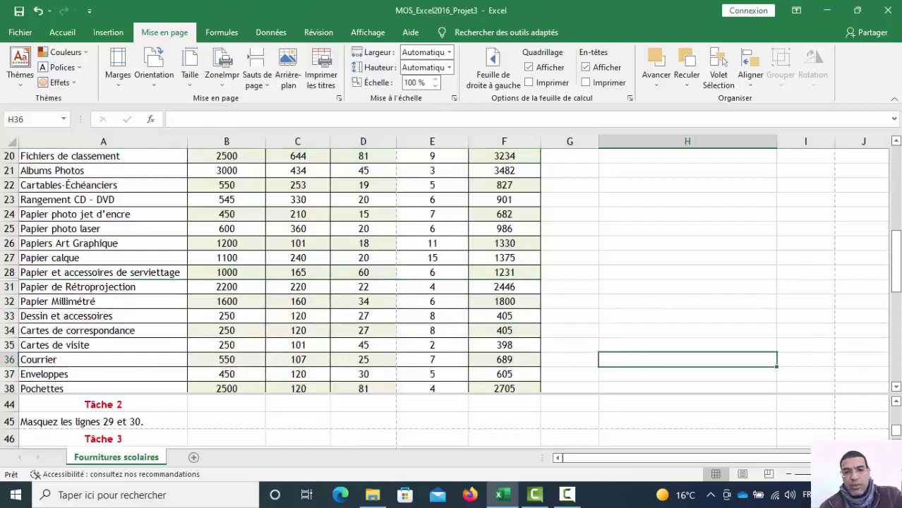
Scroll back up to row 1 so the WordArt title and table headers show
scroll(522, 416, down, 1)
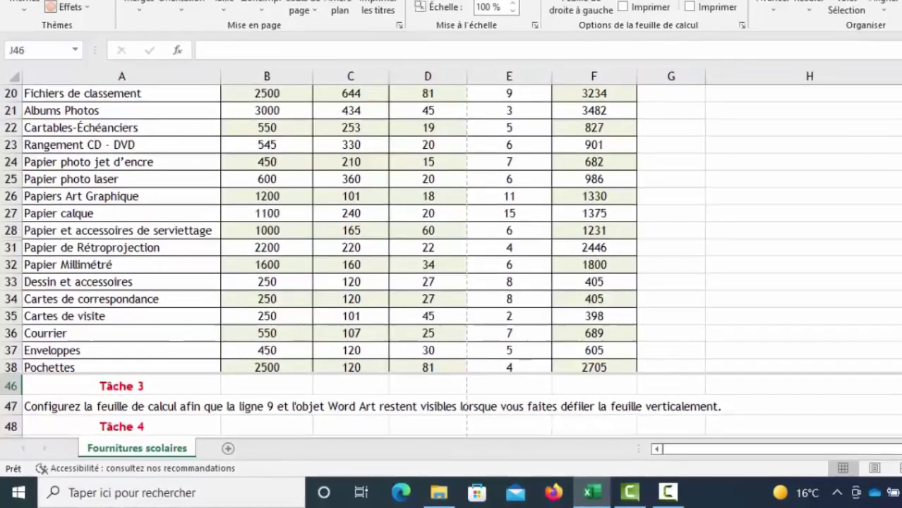
scroll(719, 244, up, 2)
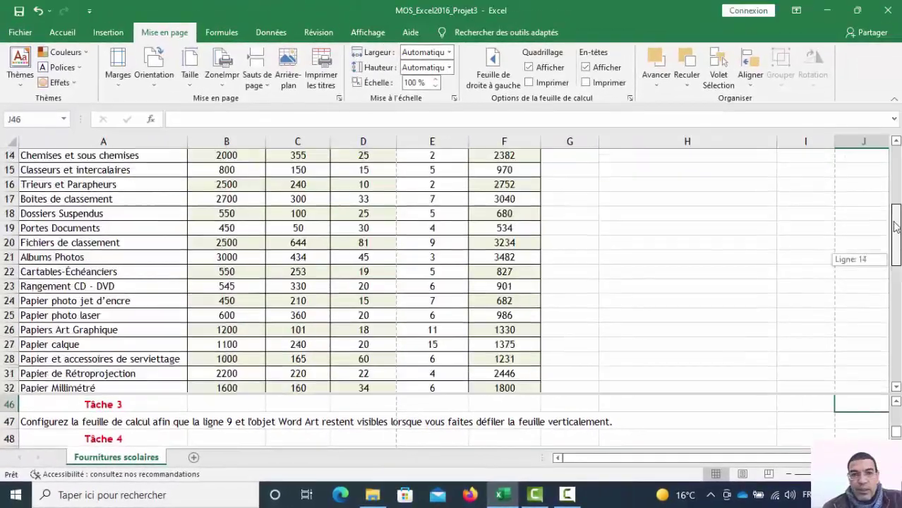
scroll(719, 243, up, 5)
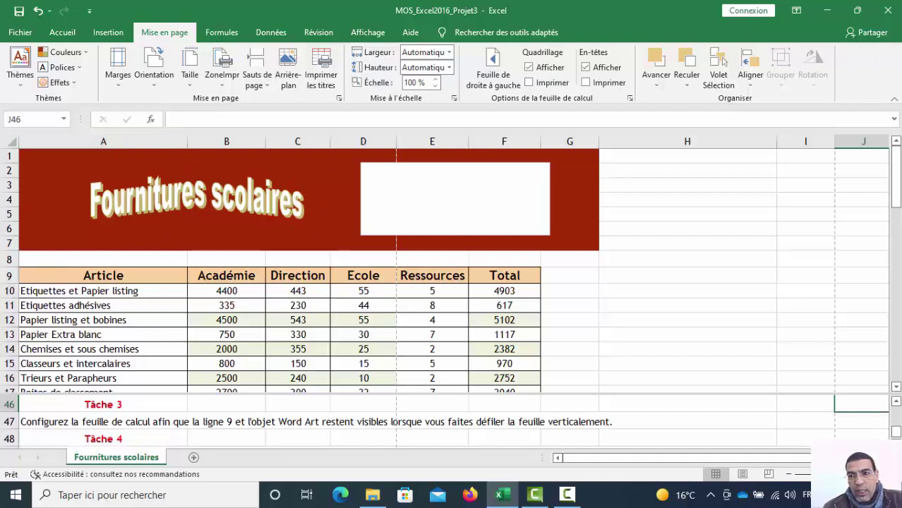
drag(896, 165, 896, 160)
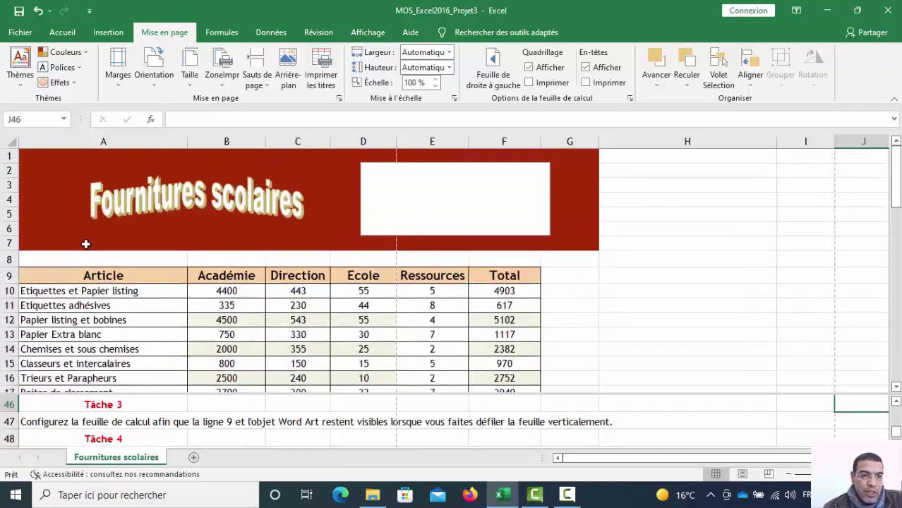
Select row 10 and apply Figer les volets so rows 1–9 stay fixed
click(9, 290)
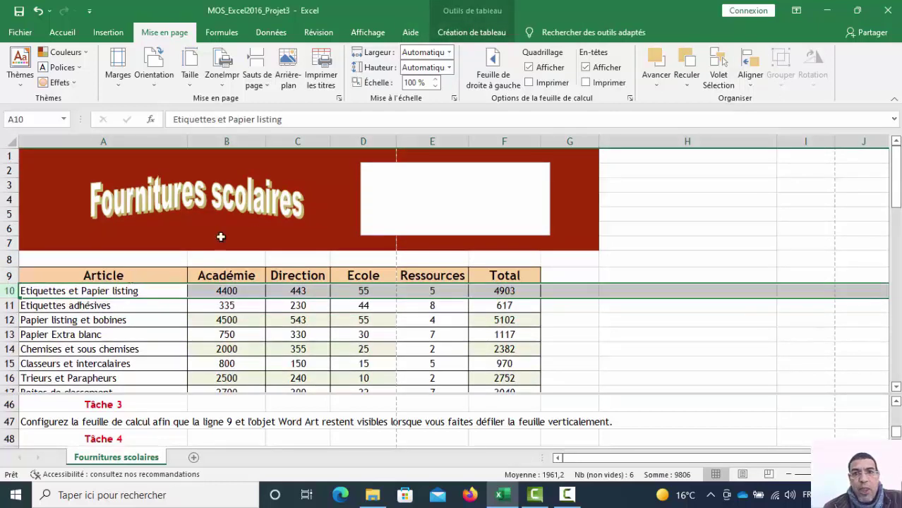
click(366, 33)
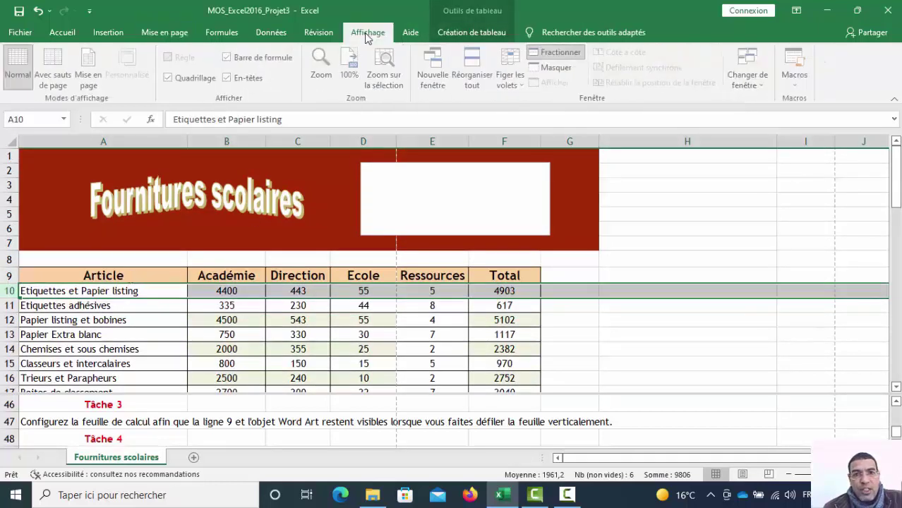
click(520, 84)
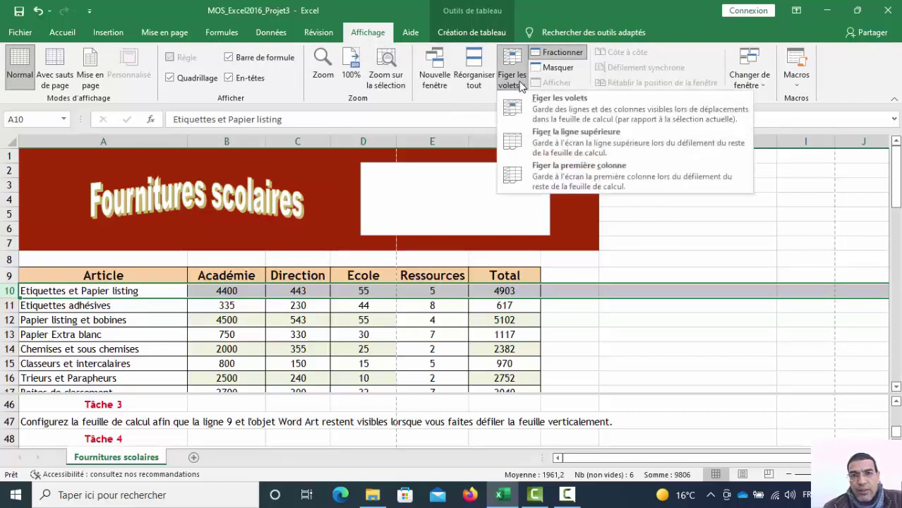
click(564, 108)
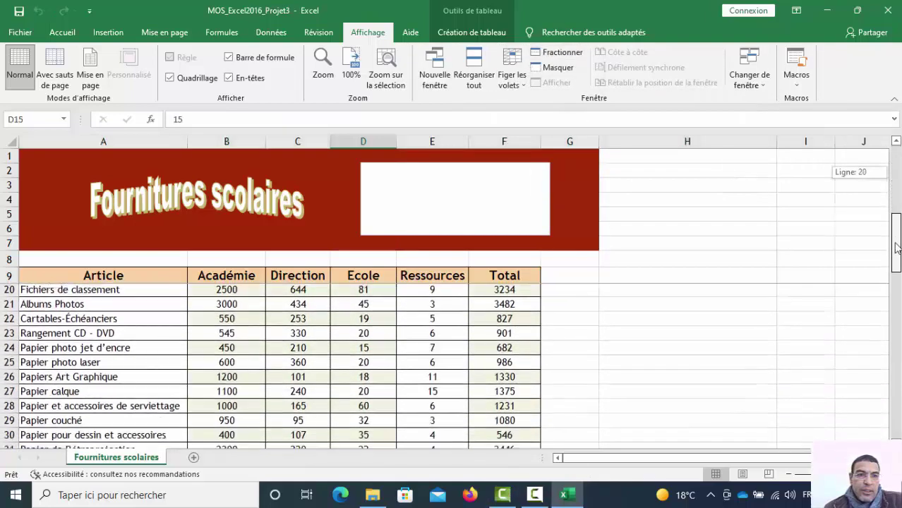
Scroll down to the Tâche 4 instructions, checking that rows 1–9 stay frozen
drag(898, 180, 897, 272)
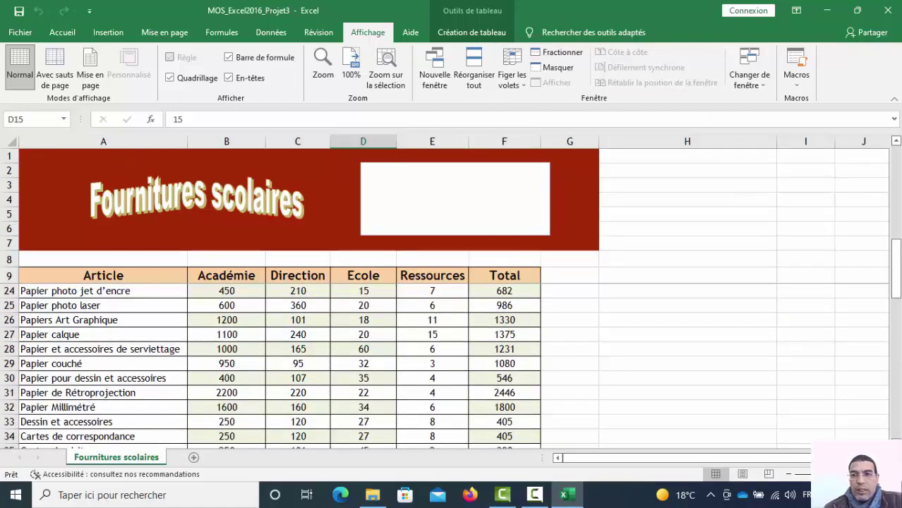
drag(898, 238, 898, 322)
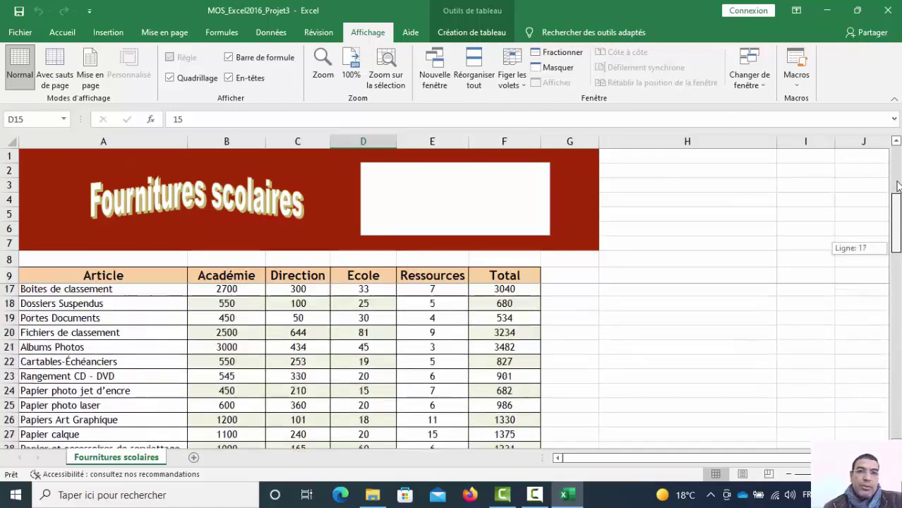
drag(898, 322, 898, 179)
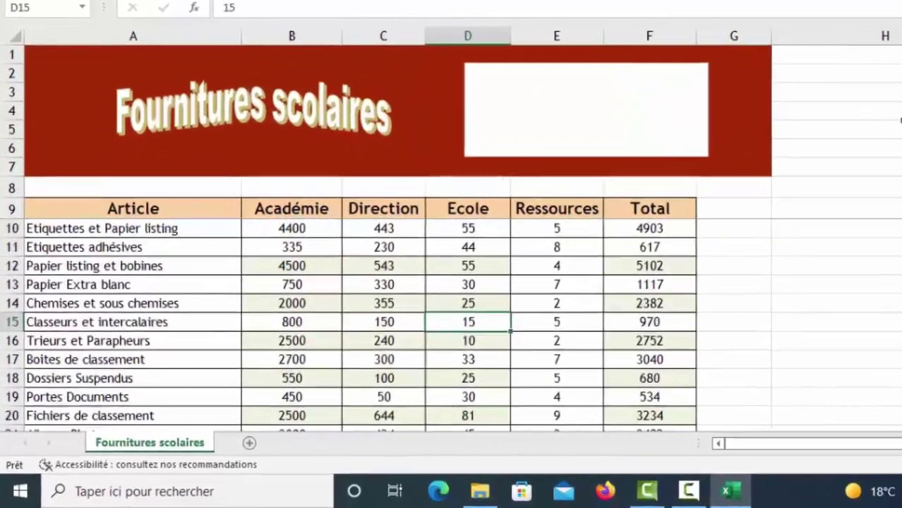
scroll(123, 426, down, 10)
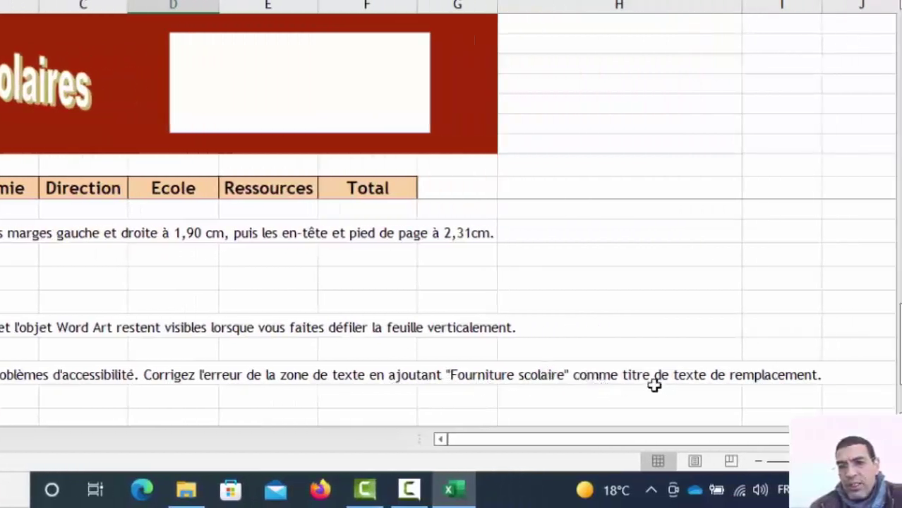
Copy the phrase 'Fourniture scolaire' from cell A49's text in the formula bar
click(83, 154)
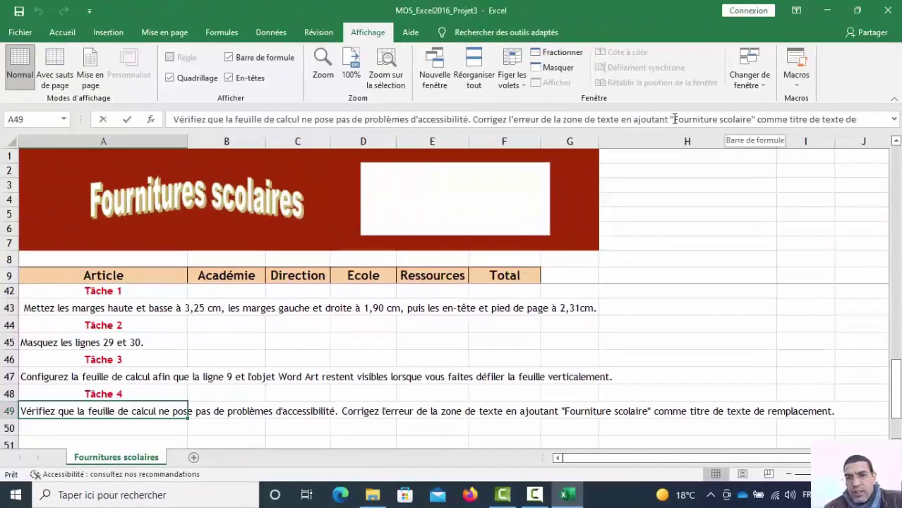
drag(674, 119, 751, 119)
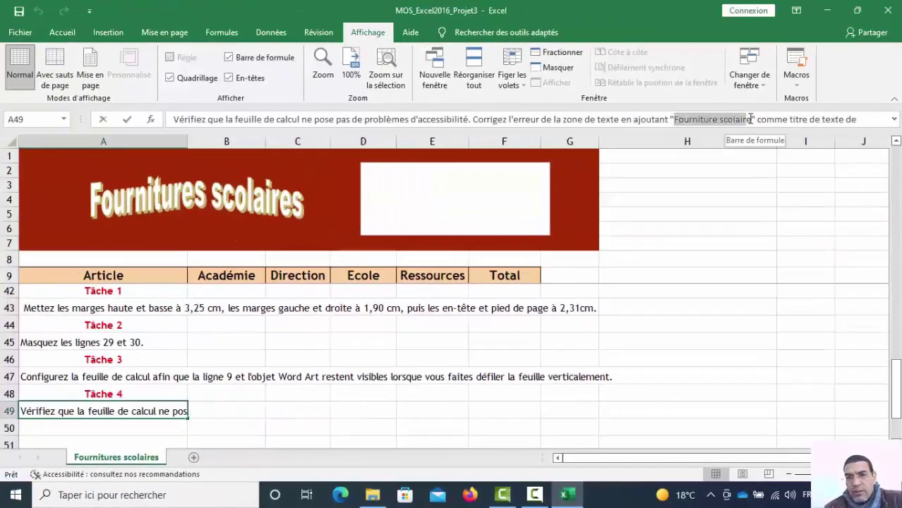
right_click(704, 120)
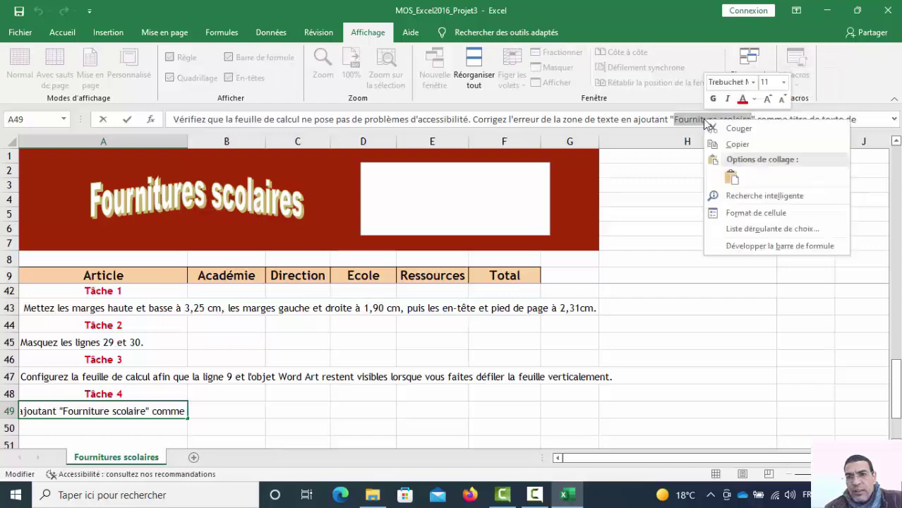
click(728, 144)
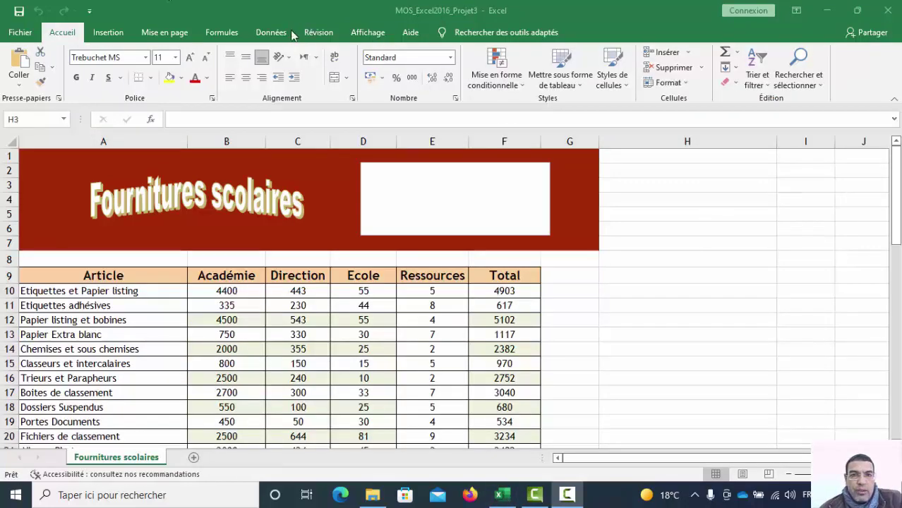
Run Vérifier l'accessibilité from Révision and collapse the Texte de remplacement manquant group
click(317, 35)
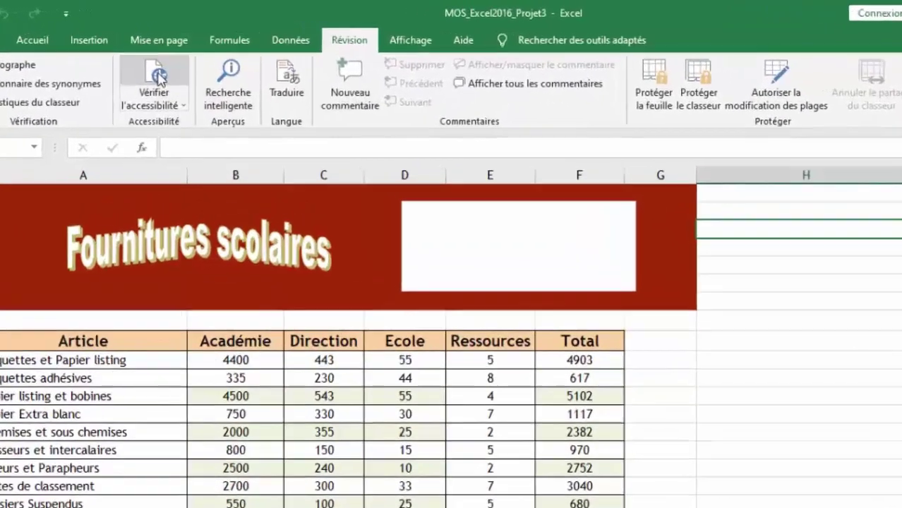
click(158, 76)
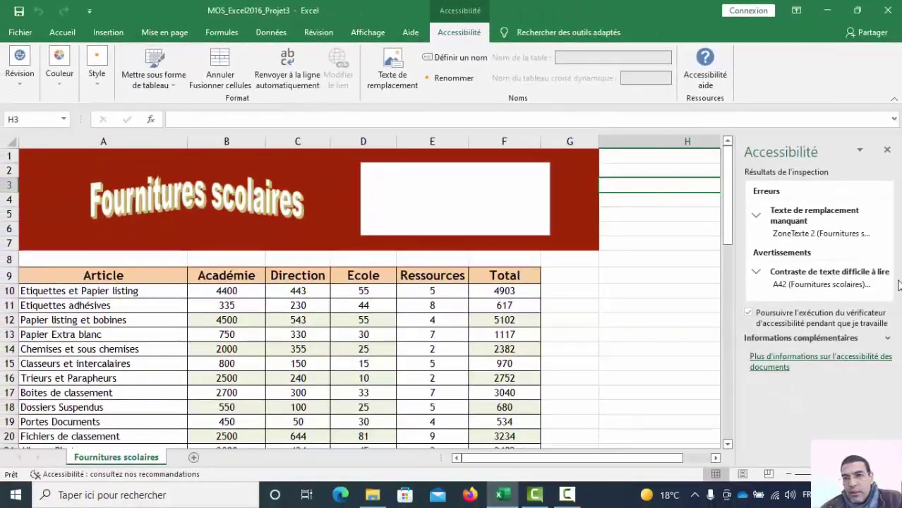
click(802, 225)
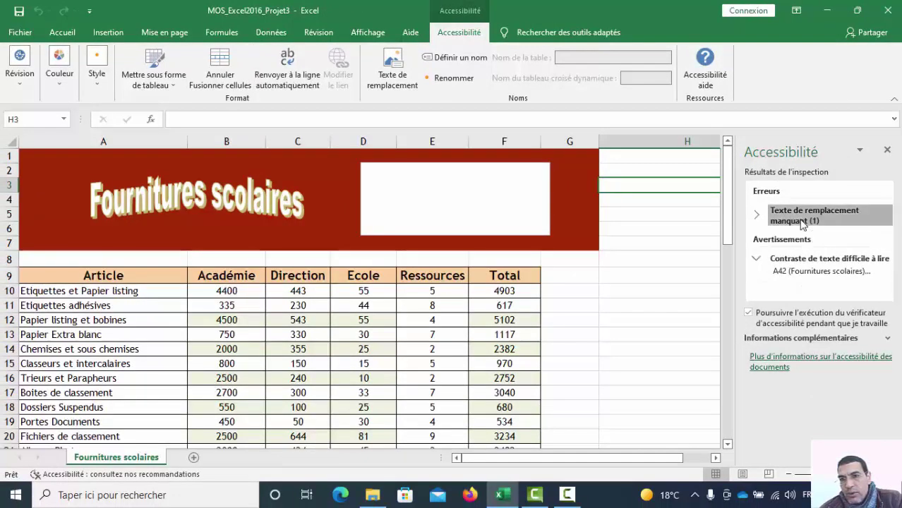
Open Taille et propriétés for the banner text box and collapse Taille and Propriétés to reveal alt text fields
click(540, 221)
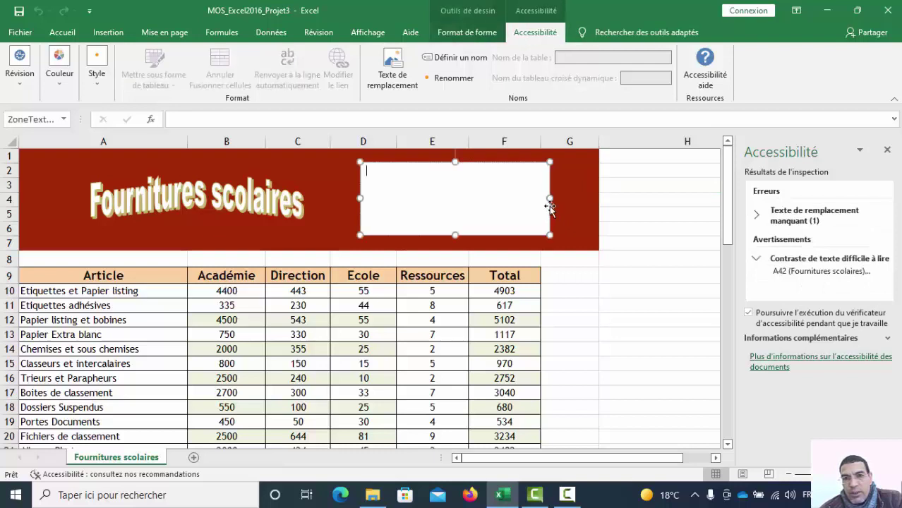
right_click(549, 208)
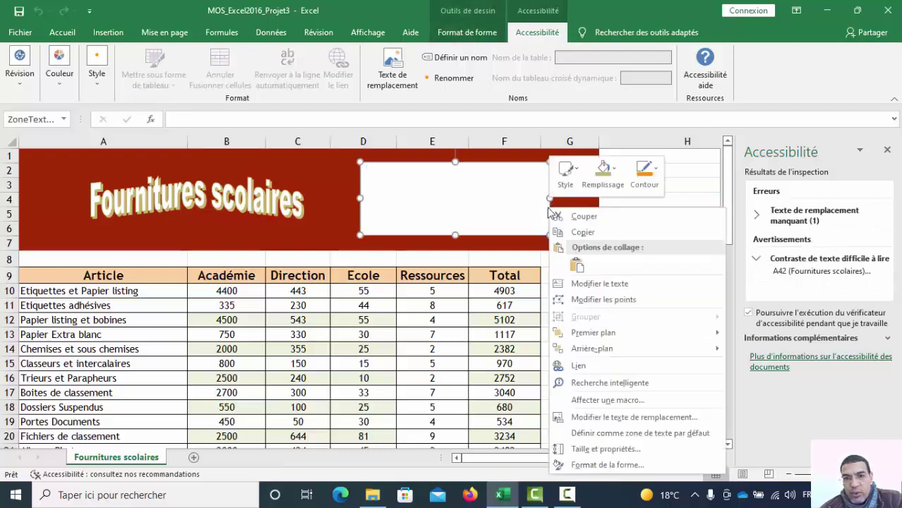
click(605, 450)
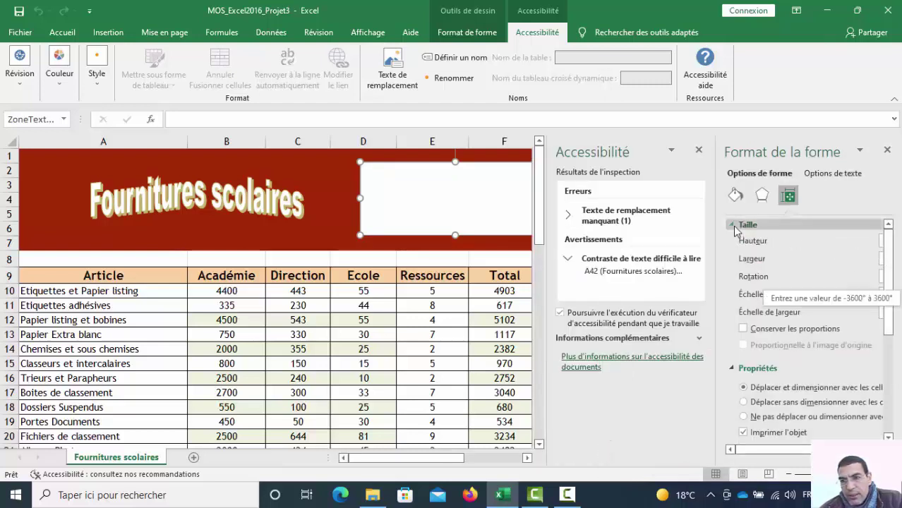
click(732, 226)
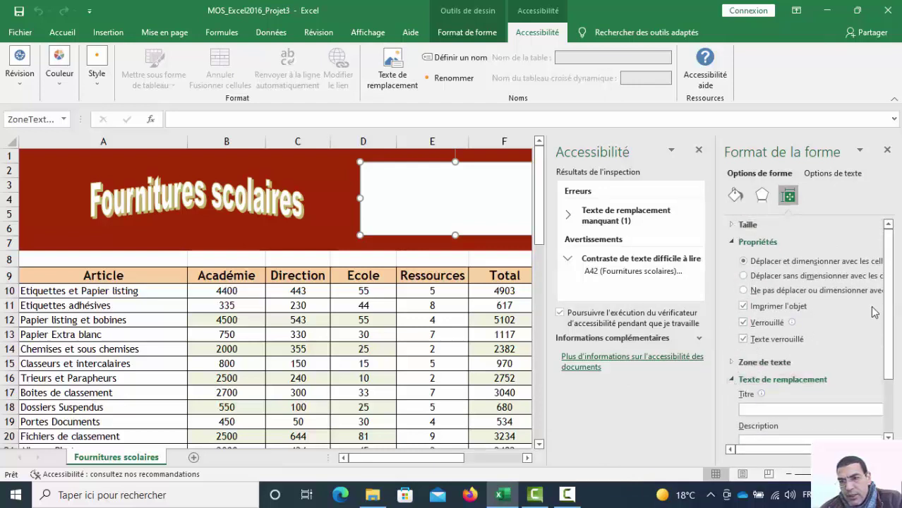
click(738, 242)
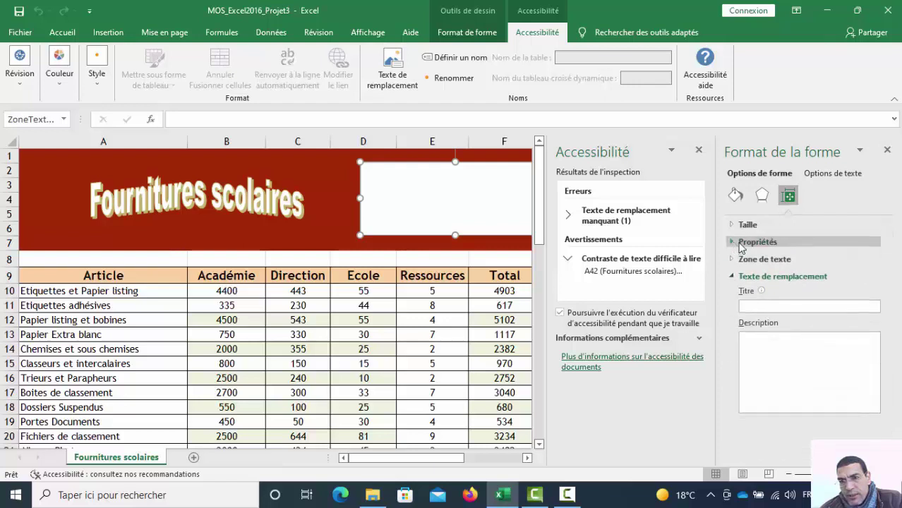
Enter 'Fourniture scolaire' as the text box's alternative-text Titre, clearing the missing-alt-text error
click(748, 307)
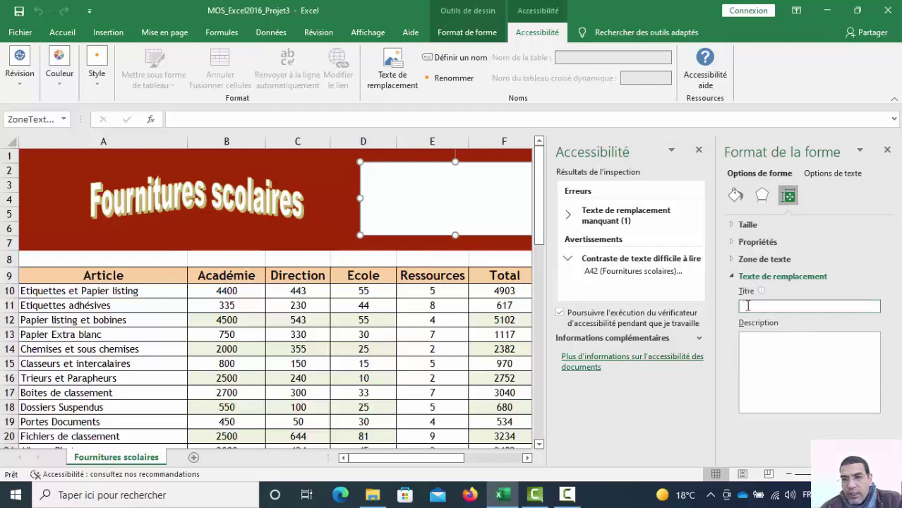
double_click(748, 307)
click(781, 344)
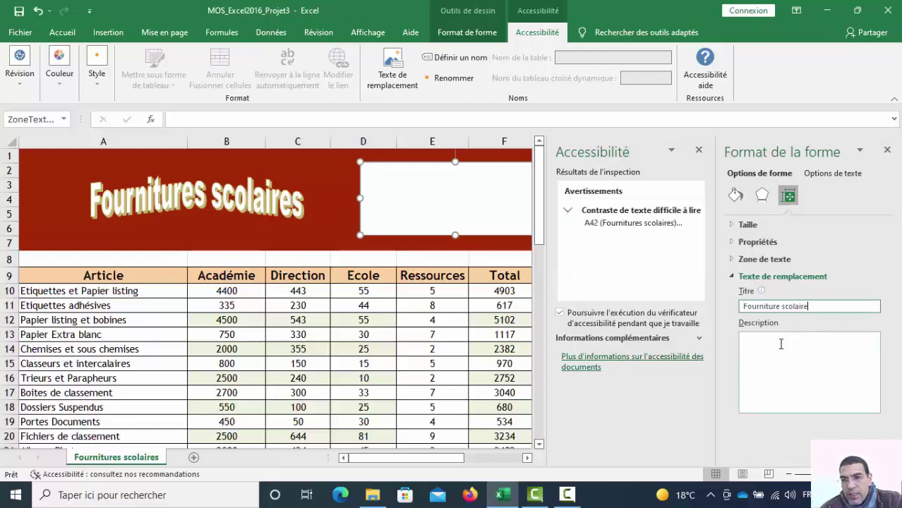